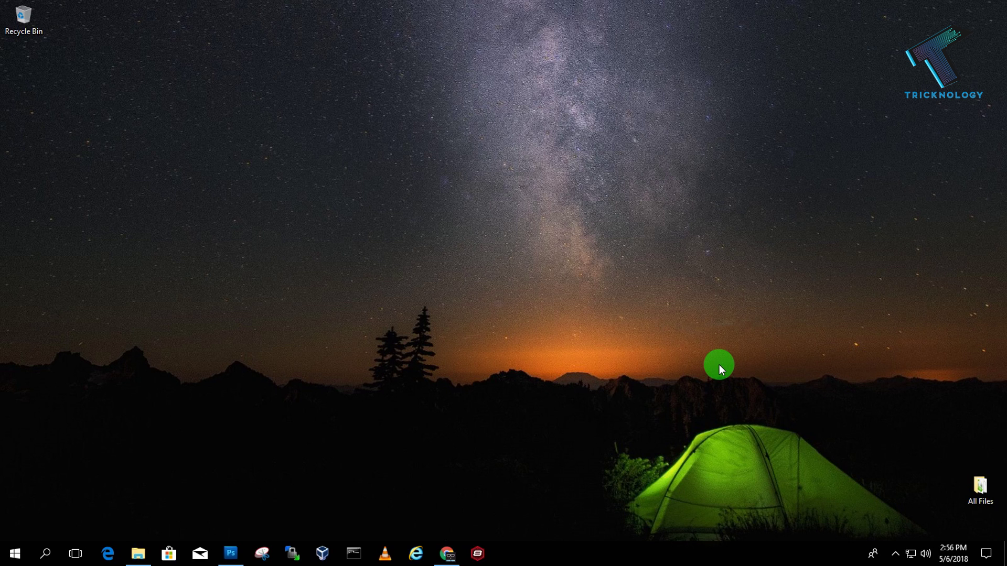
Step: Open Control Panel's installed programs list, scroll through it, and close it
{"action": "key", "text": "super+r"}
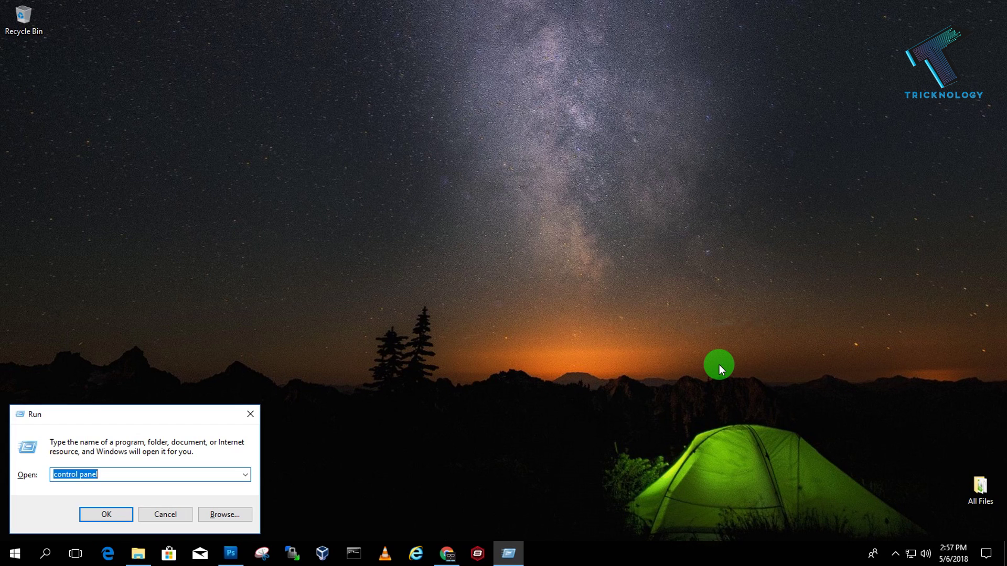
{"action": "key", "text": "Return"}
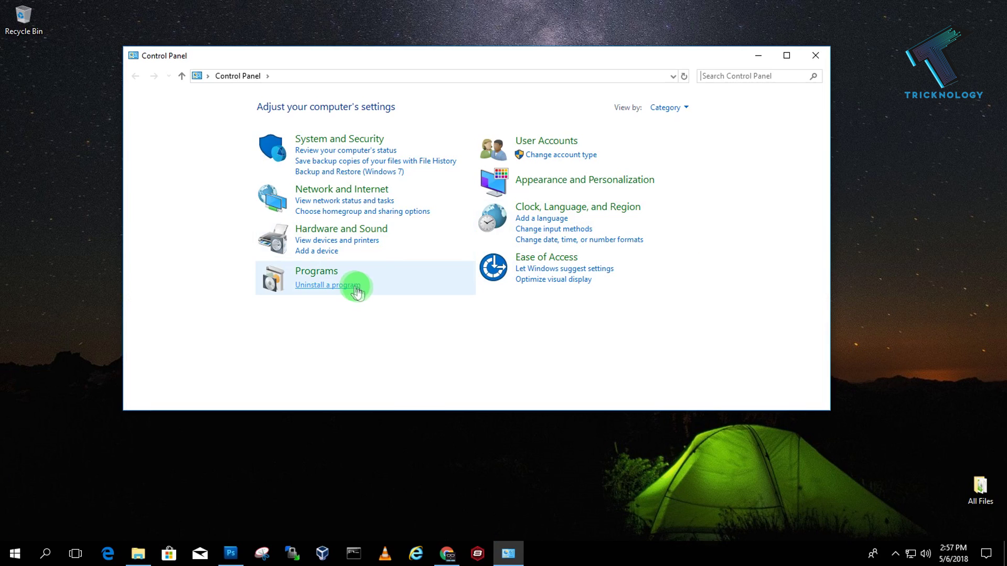
{"action": "left_click", "coordinate": [352, 286]}
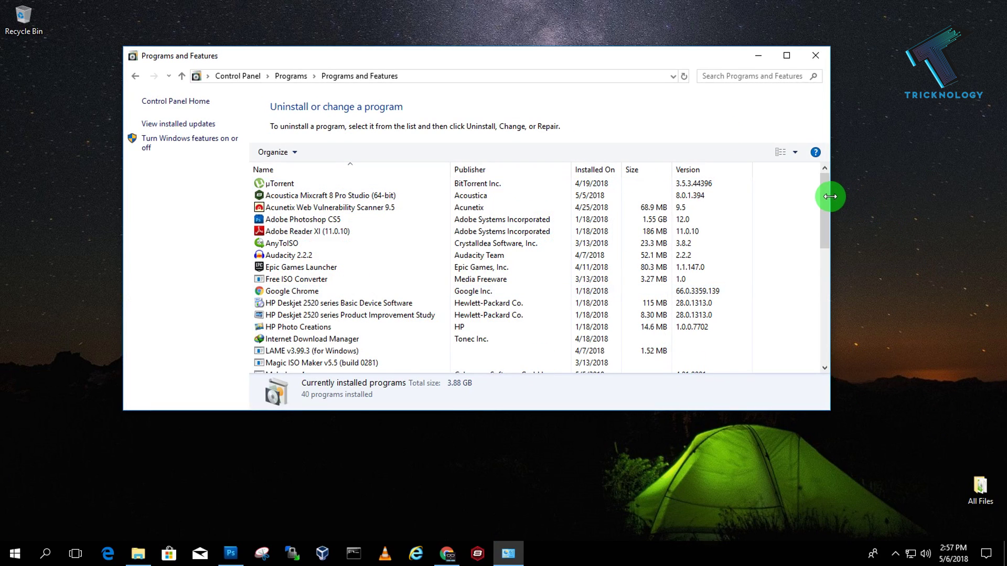
{"action": "left_click_drag", "start_coordinate": [825, 198], "coordinate": [826, 74]}
{"action": "left_click", "coordinate": [815, 55]}
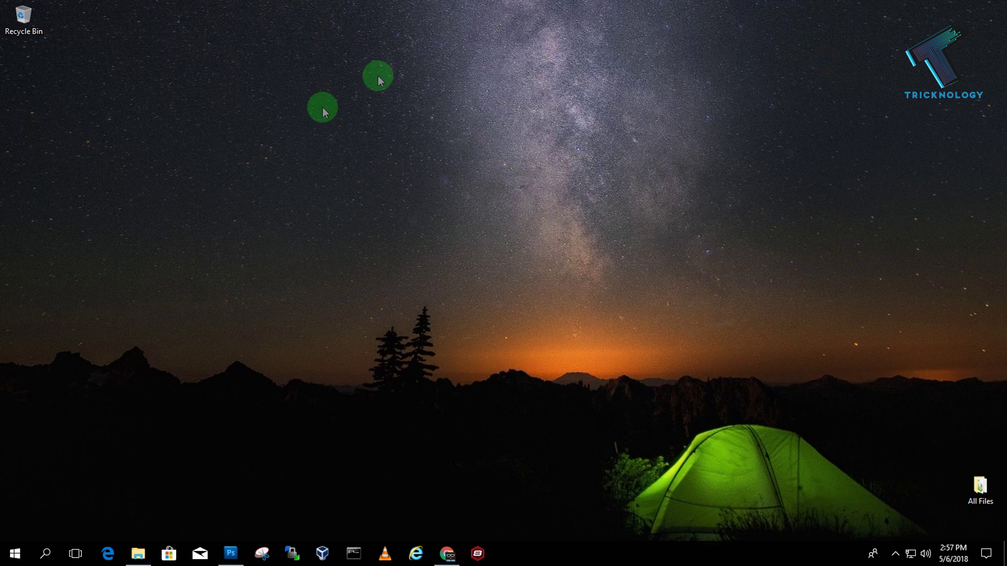
Step: Browse to C:\Windows\SystemApps, select the Microsoft Edge folder, and launch Edge
{"action": "left_click", "coordinate": [138, 553]}
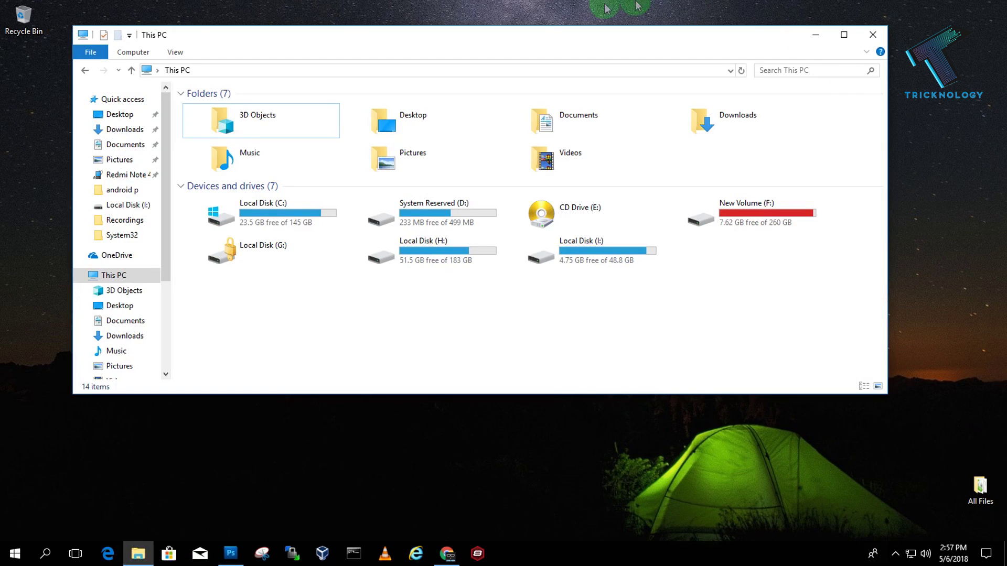
{"action": "double_click", "coordinate": [257, 212]}
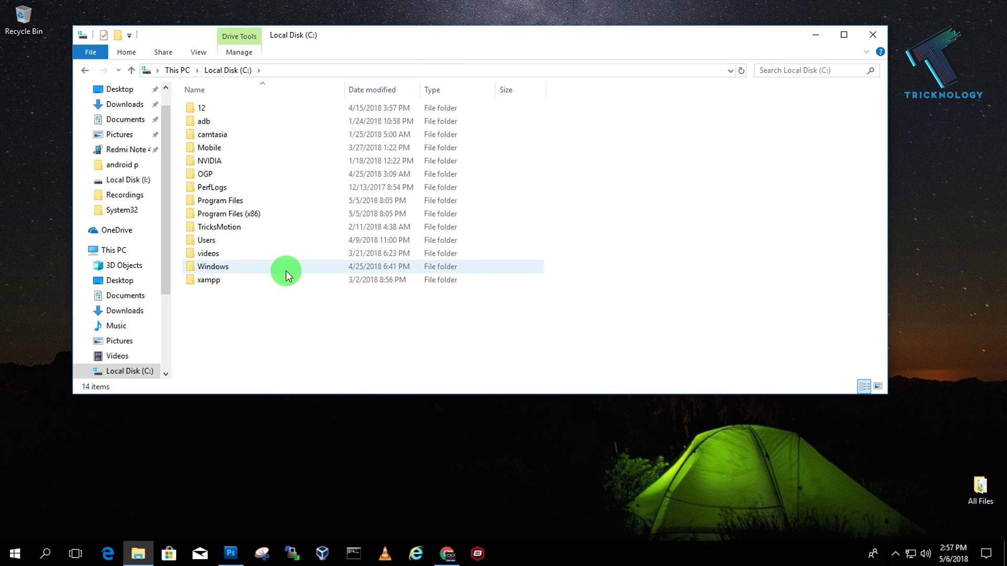
{"action": "double_click", "coordinate": [286, 270]}
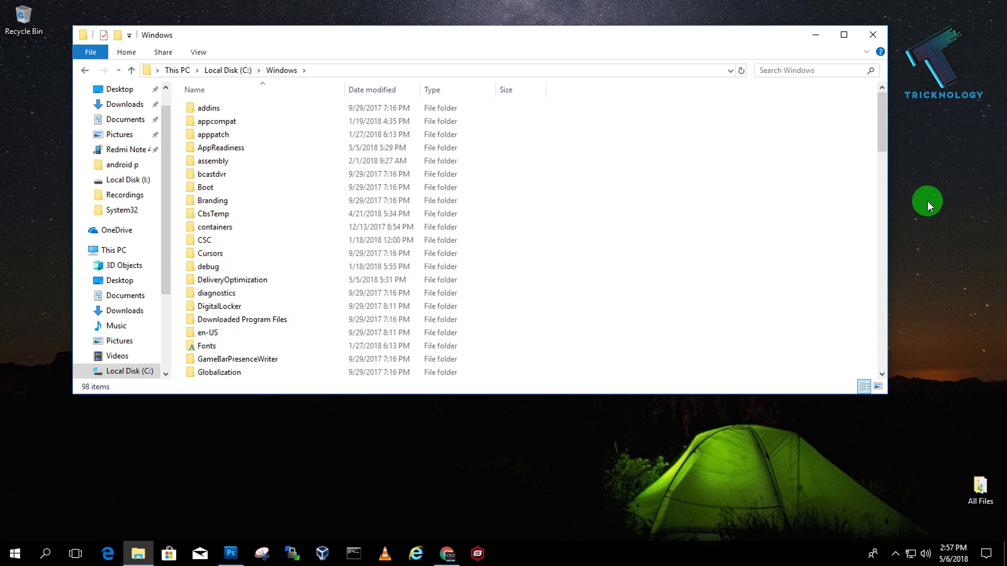
{"action": "left_click_drag", "start_coordinate": [884, 130], "coordinate": [876, 261]}
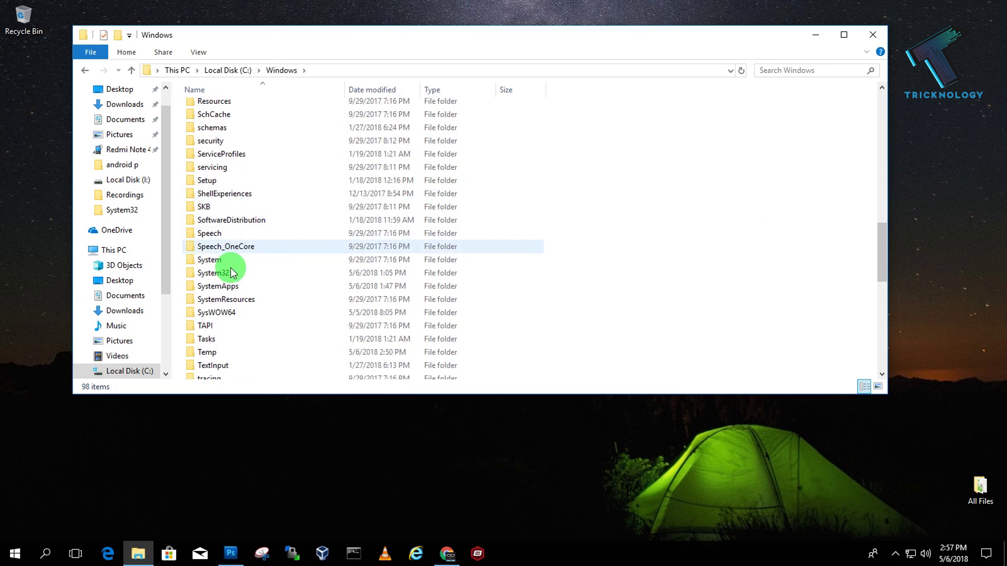
{"action": "double_click", "coordinate": [211, 286]}
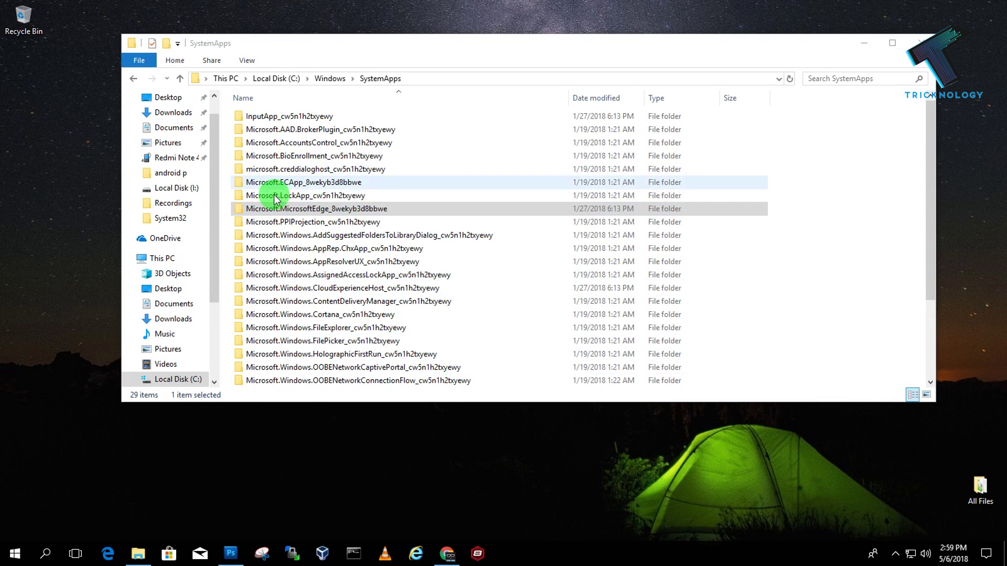
{"action": "left_click", "coordinate": [287, 209]}
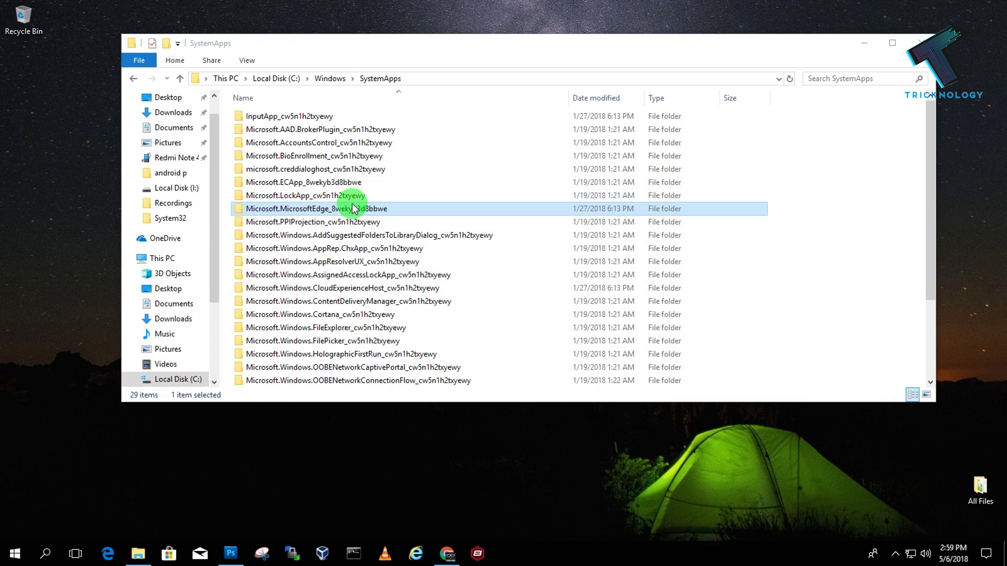
{"action": "left_click", "coordinate": [128, 551]}
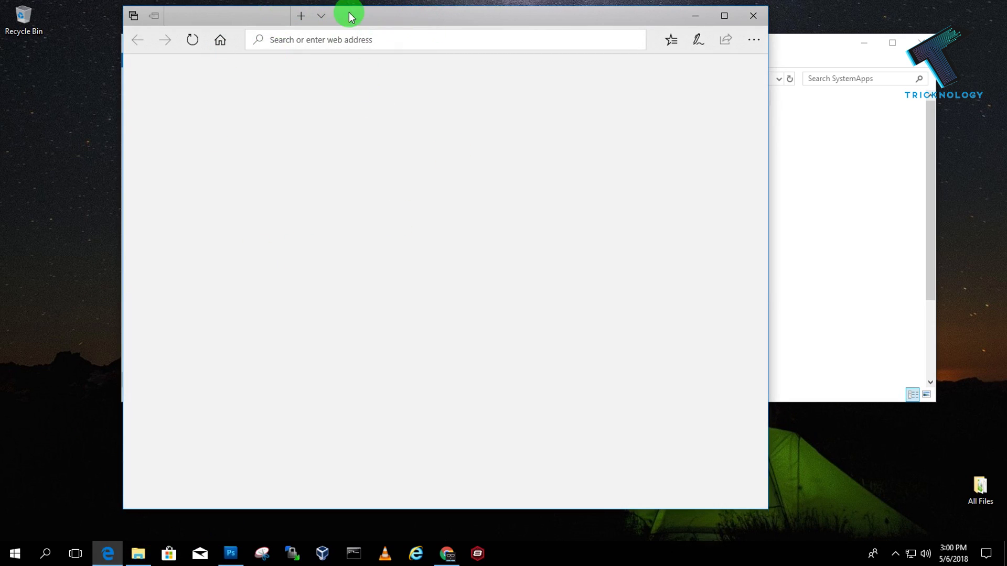
Step: Start a new desktop shortcut via the desktop's New > Shortcut menu
{"action": "left_click_drag", "start_coordinate": [357, 14], "coordinate": [426, 15]}
{"action": "right_click", "coordinate": [41, 83]}
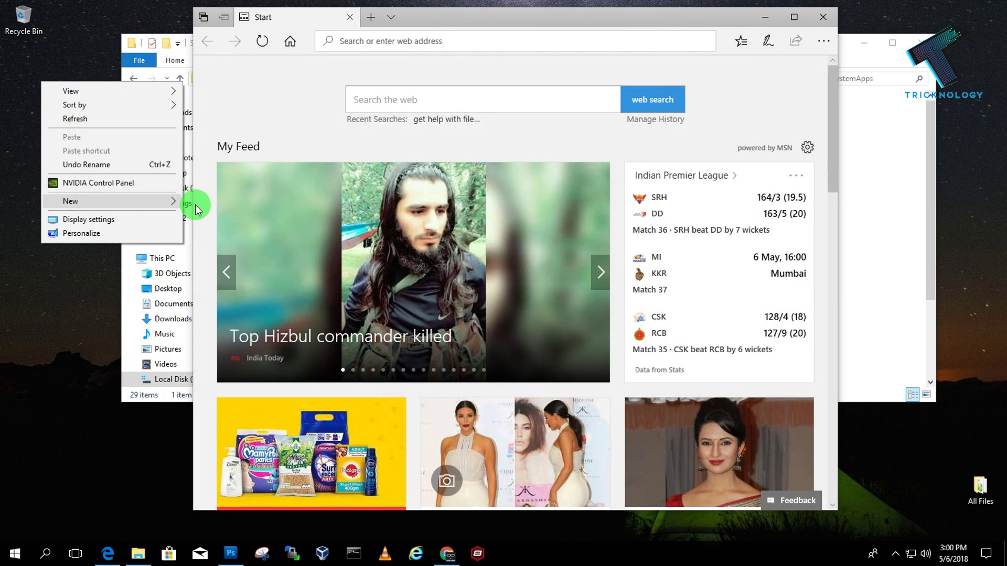
{"action": "left_click", "coordinate": [140, 201]}
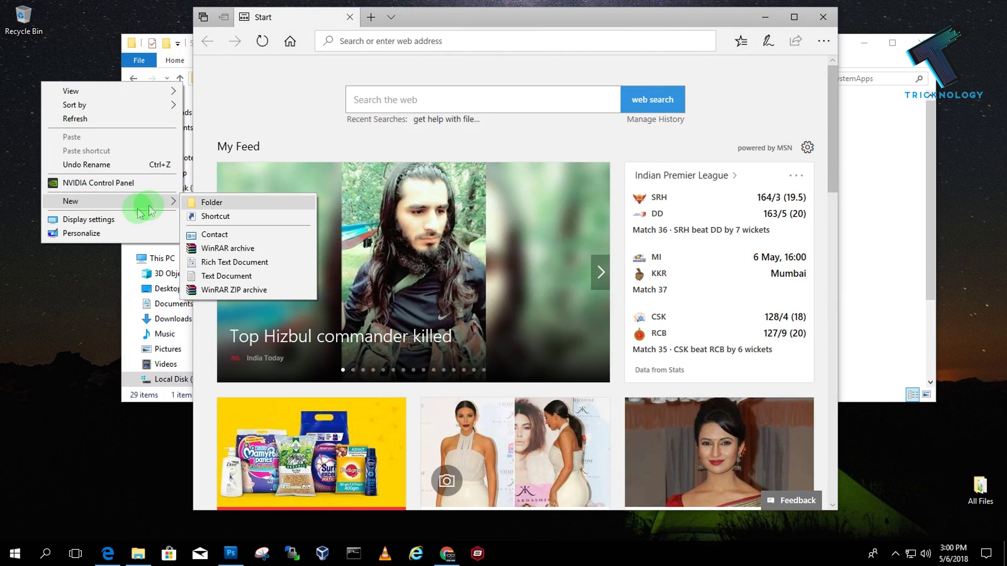
{"action": "left_click", "coordinate": [235, 221]}
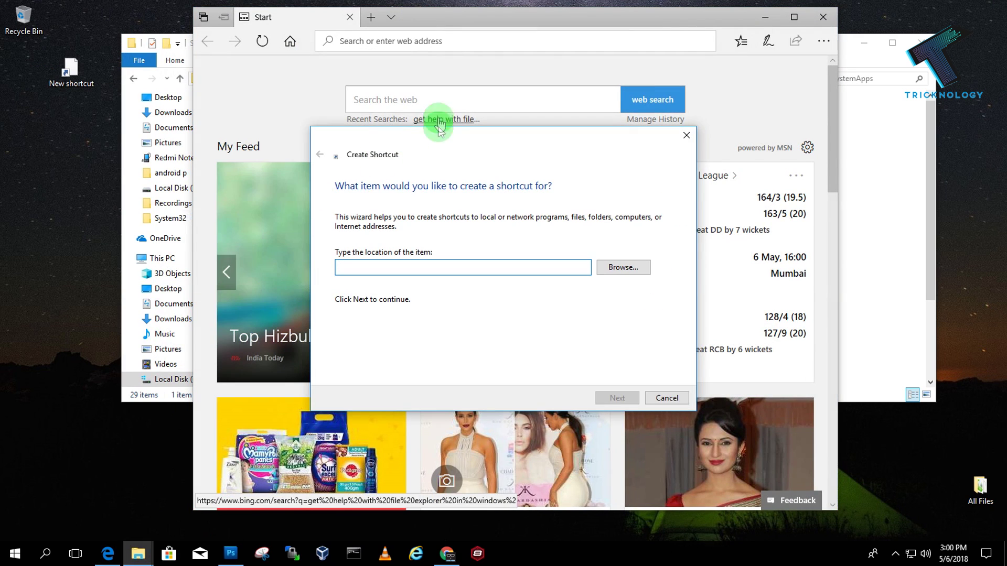
{"action": "left_click_drag", "start_coordinate": [443, 124], "coordinate": [166, 128]}
Step: Load google.com in Edge and paste its address as the shortcut target
{"action": "left_click", "coordinate": [358, 37]}
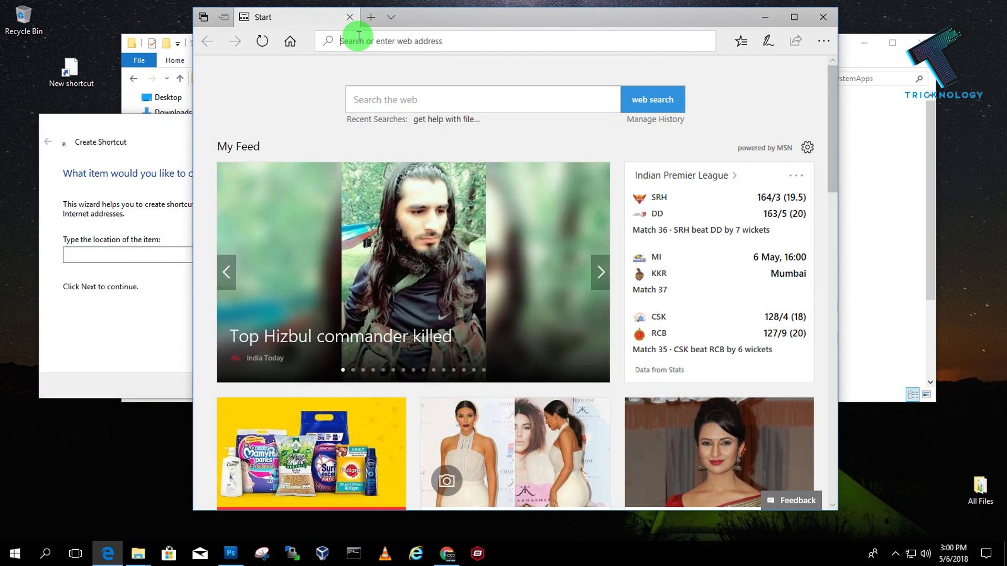
{"action": "type", "text": "google.com/"}
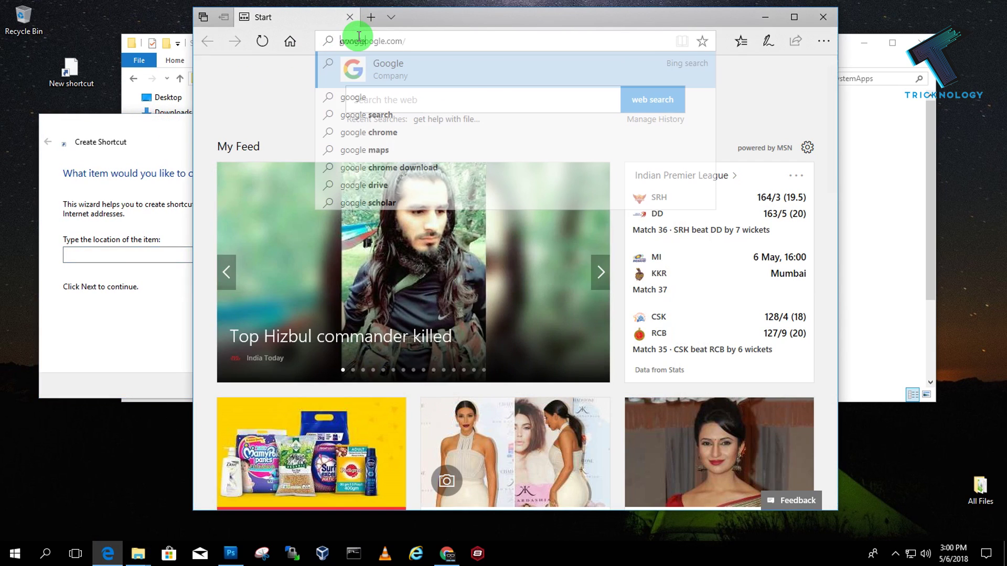
{"action": "key", "text": "Return"}
{"action": "left_click", "coordinate": [376, 48]}
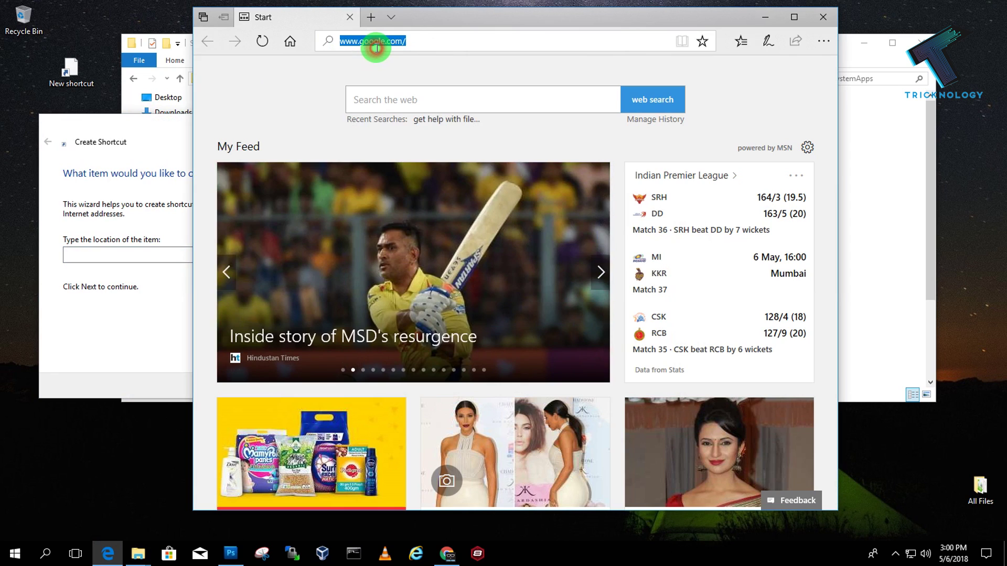
{"action": "key", "text": "ctrl+c"}
{"action": "left_click", "coordinate": [153, 254]}
{"action": "key", "text": "ctrl+v"}
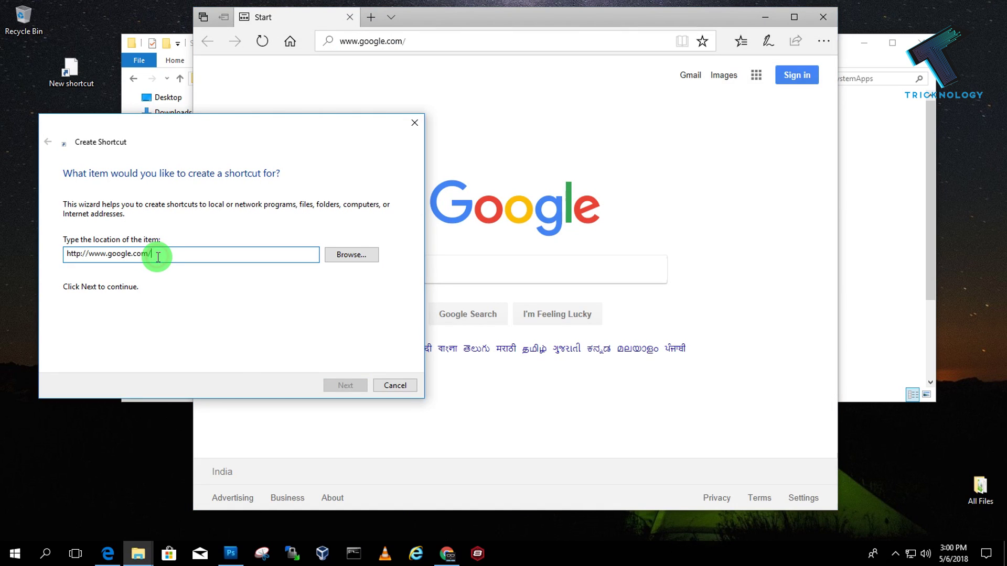
Step: Name the shortcut 'Google', finish it, and place it under the Recycle Bin
{"action": "left_click", "coordinate": [812, 13]}
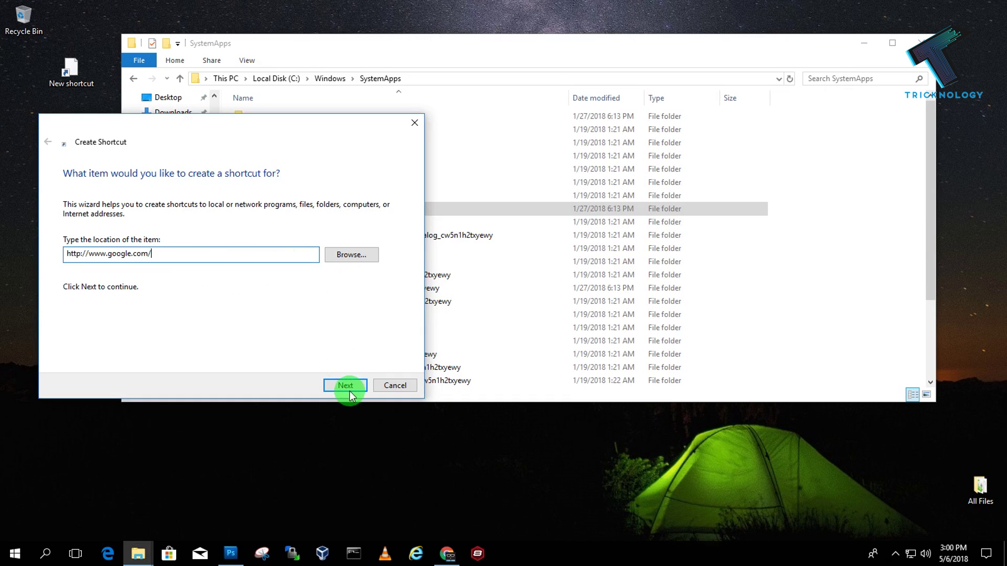
{"action": "left_click", "coordinate": [349, 384]}
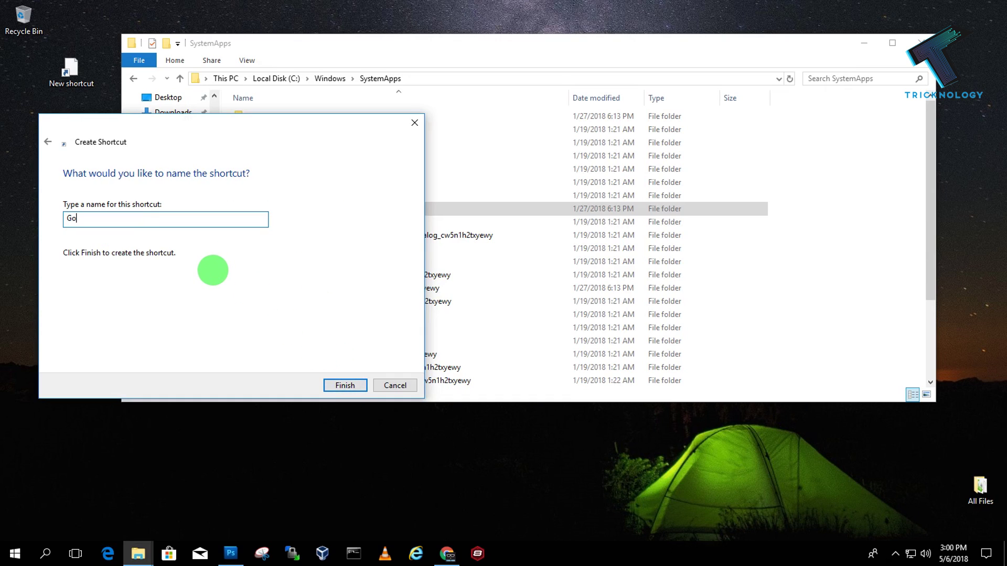
{"action": "type", "text": "Google"}
{"action": "key", "text": "Return"}
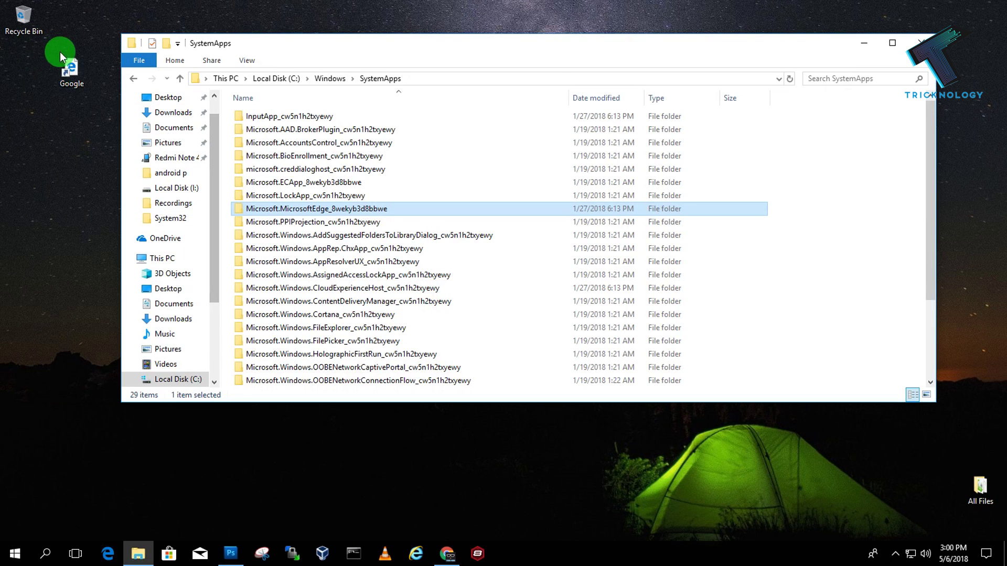
{"action": "left_click_drag", "start_coordinate": [66, 62], "coordinate": [21, 78]}
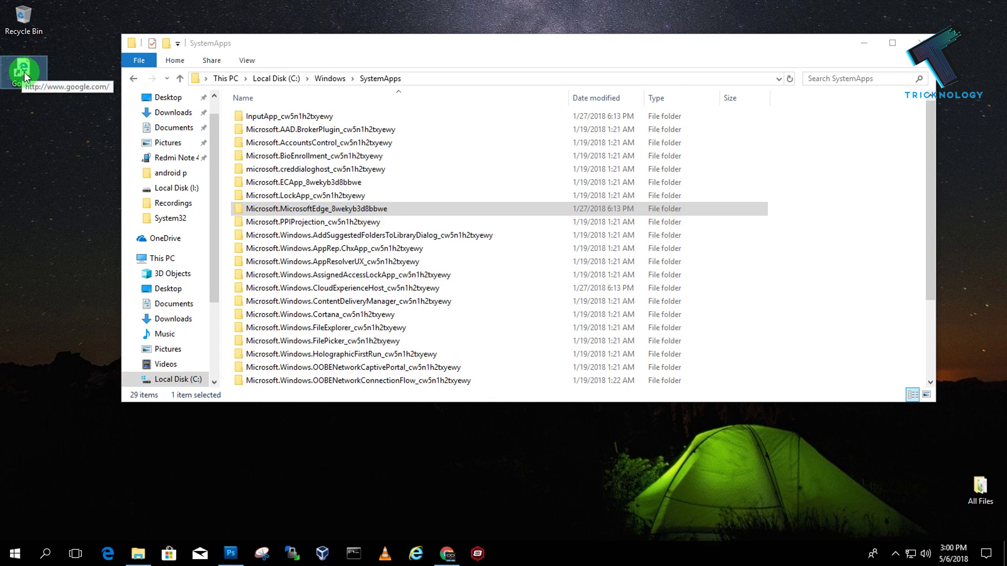
Step: Open google.com in Edge from the Google desktop shortcut, then close Edge
{"action": "double_click", "coordinate": [26, 77]}
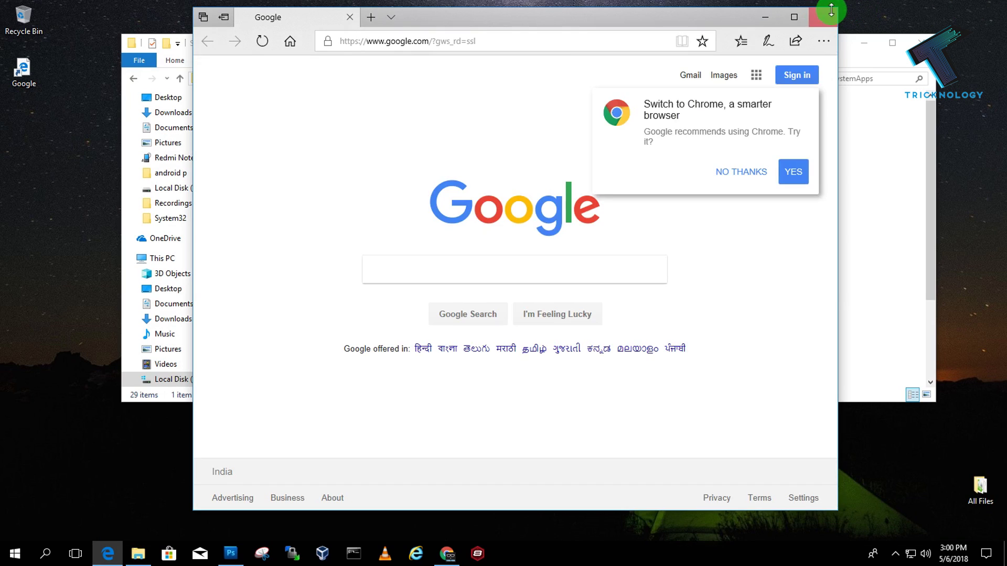
{"action": "left_click", "coordinate": [828, 14]}
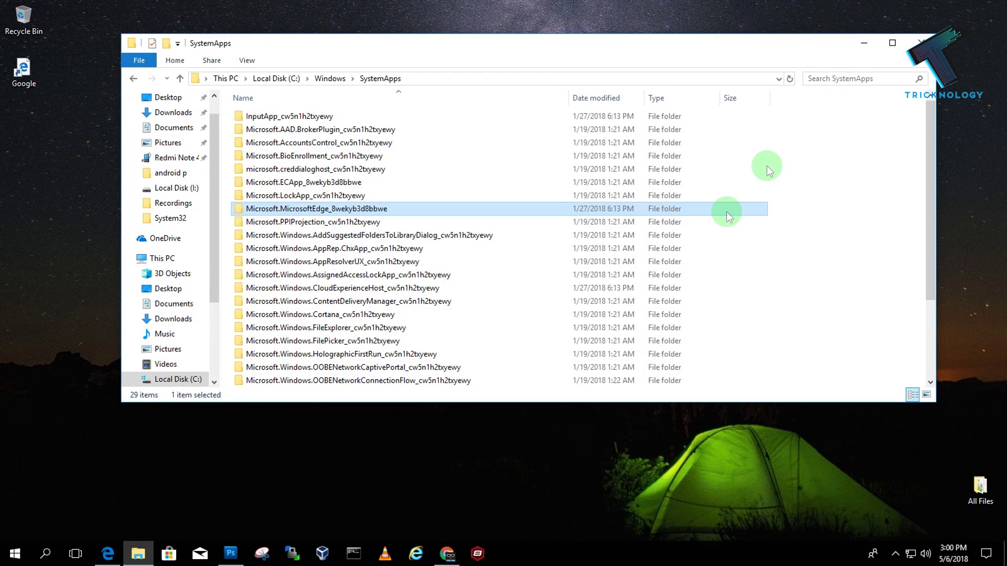
Step: Append '+123' to the Microsoft Edge folder name and approve the admin rename
{"action": "left_click", "coordinate": [391, 208]}
{"action": "left_click", "coordinate": [402, 208]}
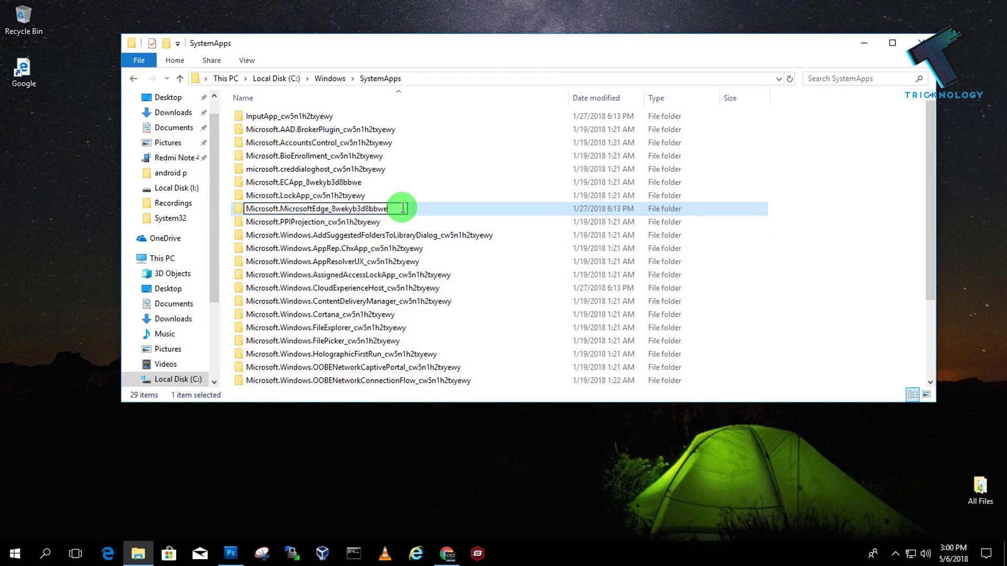
{"action": "type", "text": "+123"}
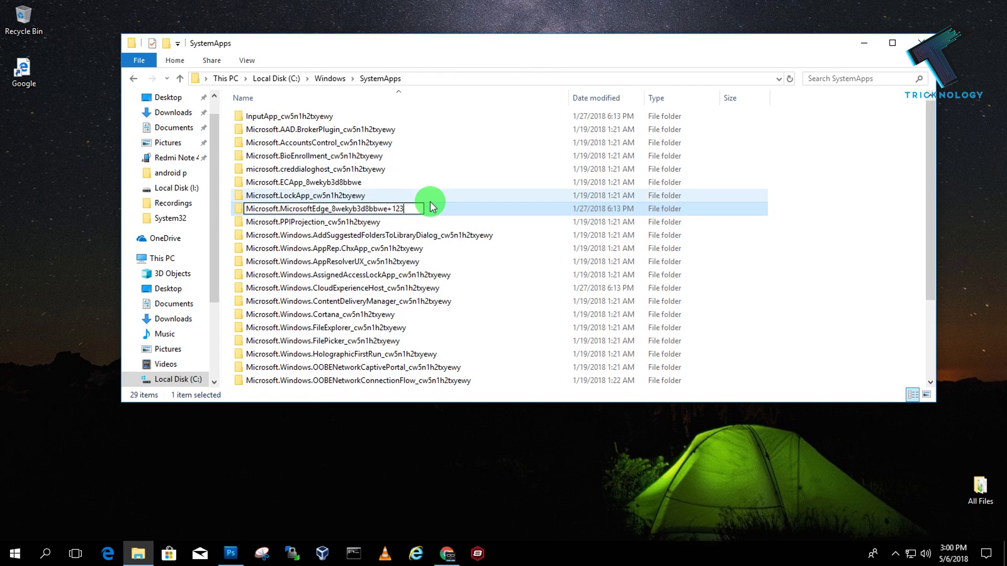
{"action": "left_click", "coordinate": [428, 211]}
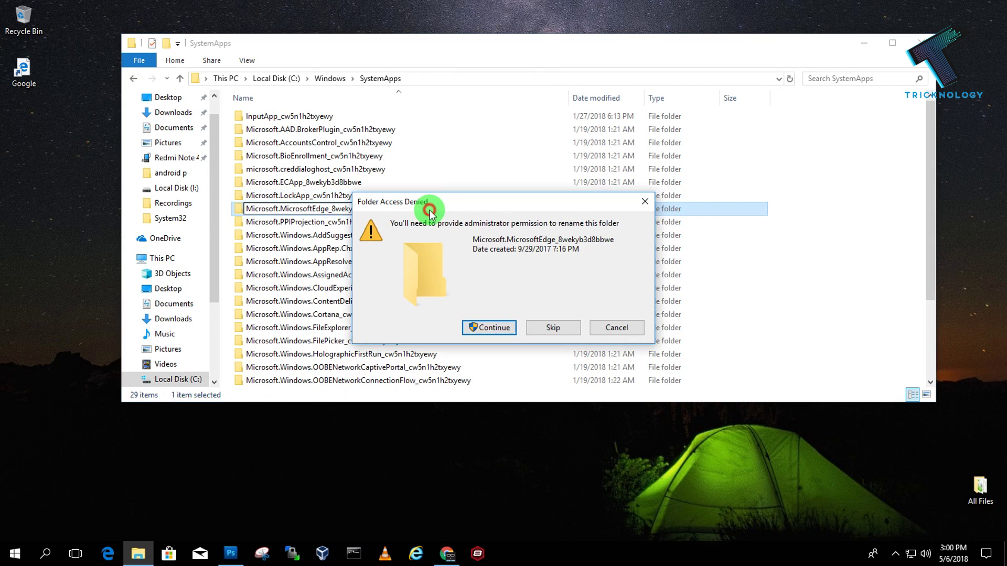
{"action": "left_click", "coordinate": [492, 329]}
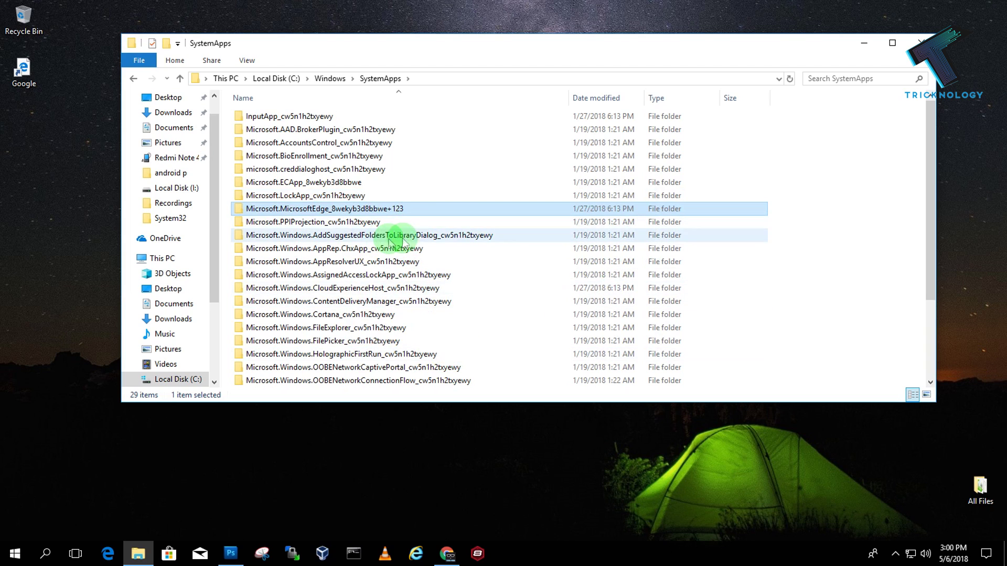
Step: Test the Google shortcut and Edge, dismissing the 'directory name is invalid' error
{"action": "double_click", "coordinate": [17, 72]}
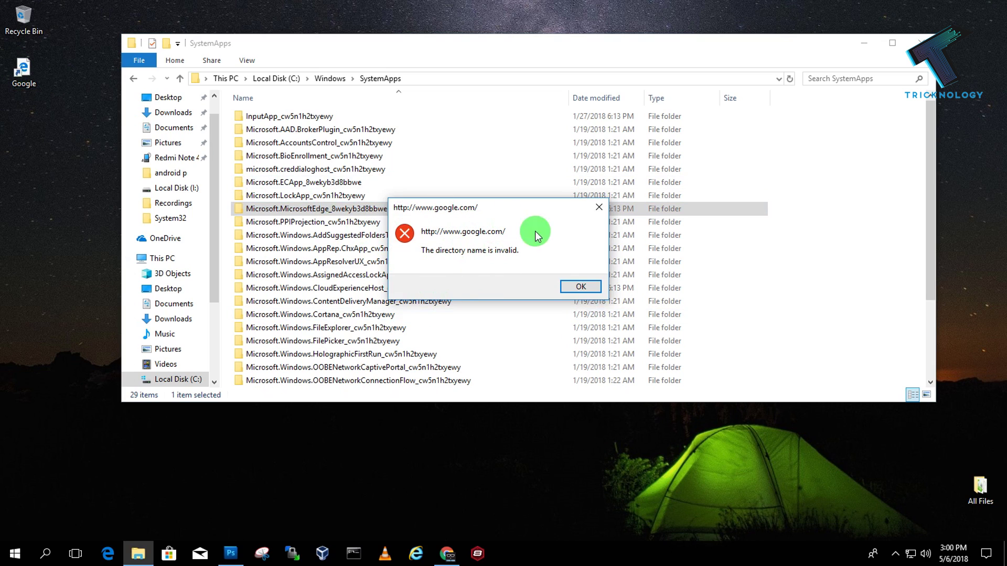
{"action": "left_click", "coordinate": [580, 287]}
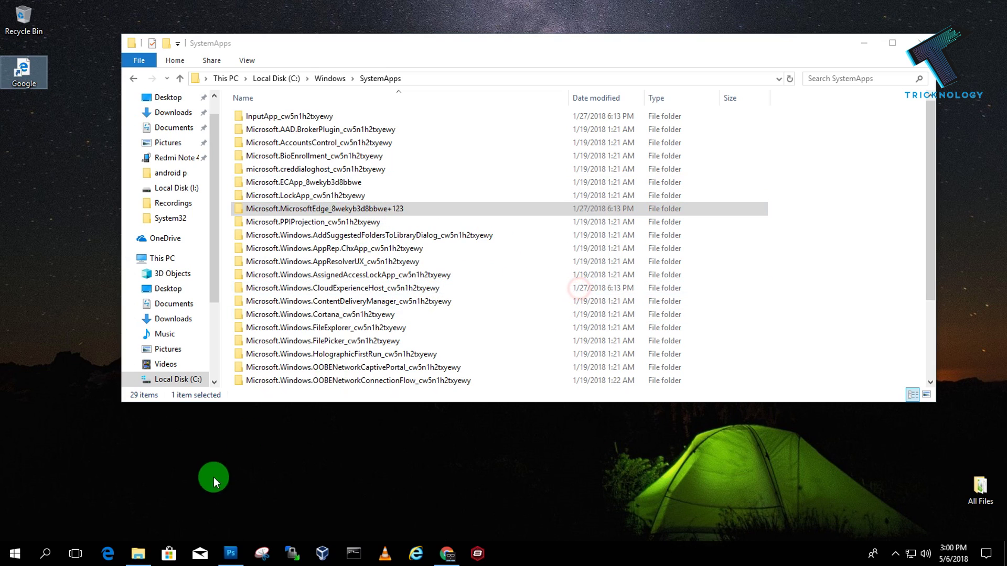
{"action": "left_click", "coordinate": [105, 553]}
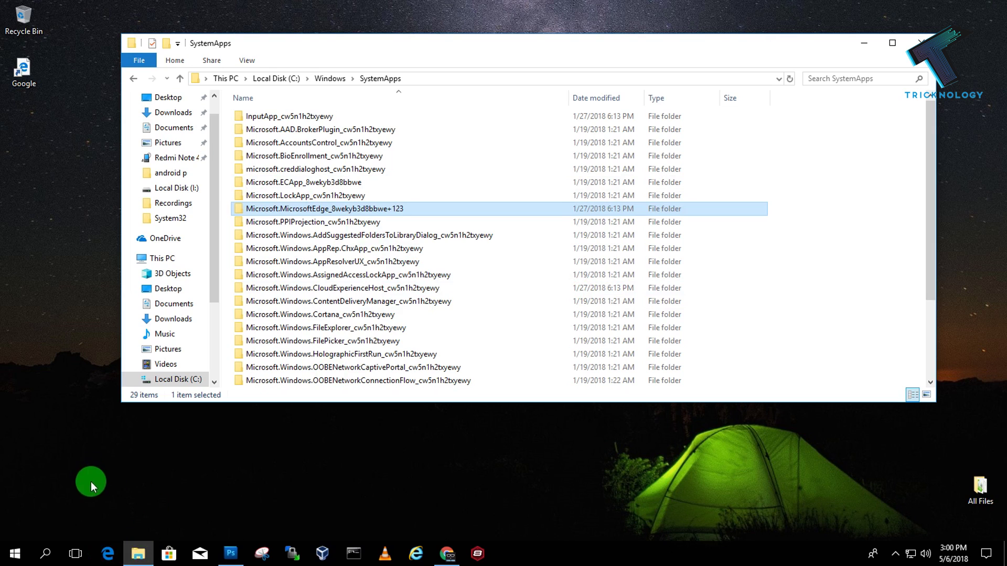
{"action": "left_click", "coordinate": [88, 474]}
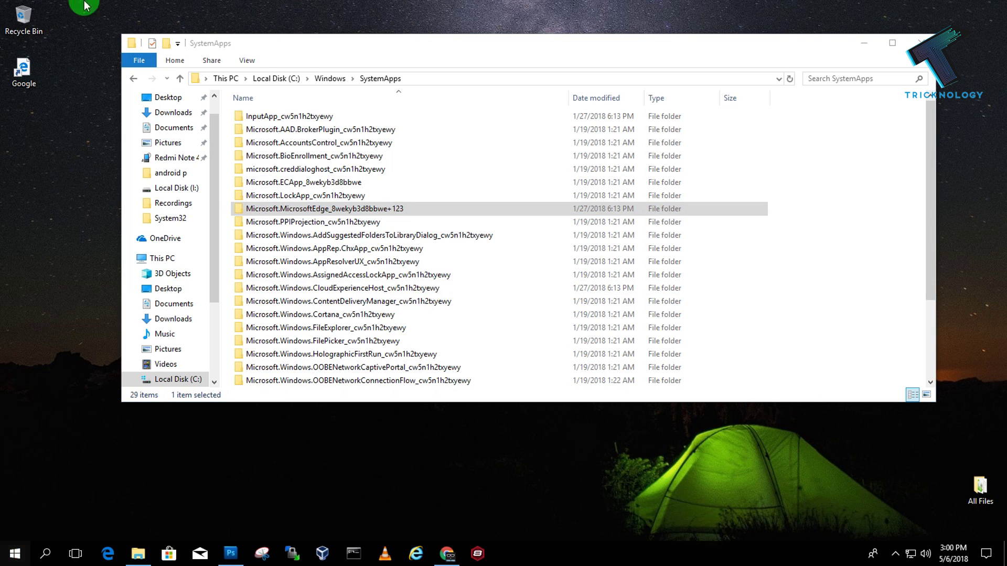
{"action": "left_click", "coordinate": [21, 68]}
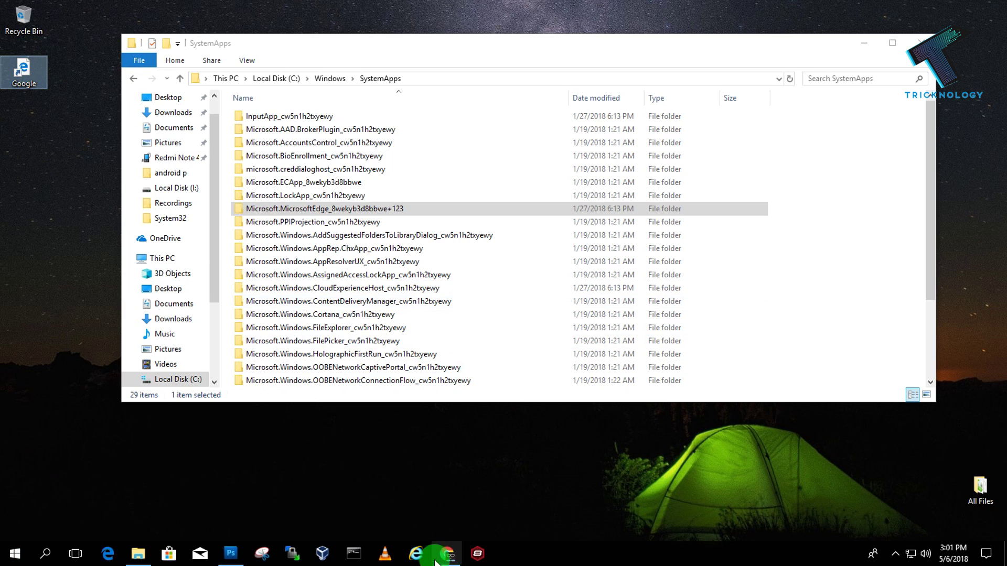
Step: Search the Start menu for 'default' and open Default app settings
{"action": "left_click", "coordinate": [9, 552]}
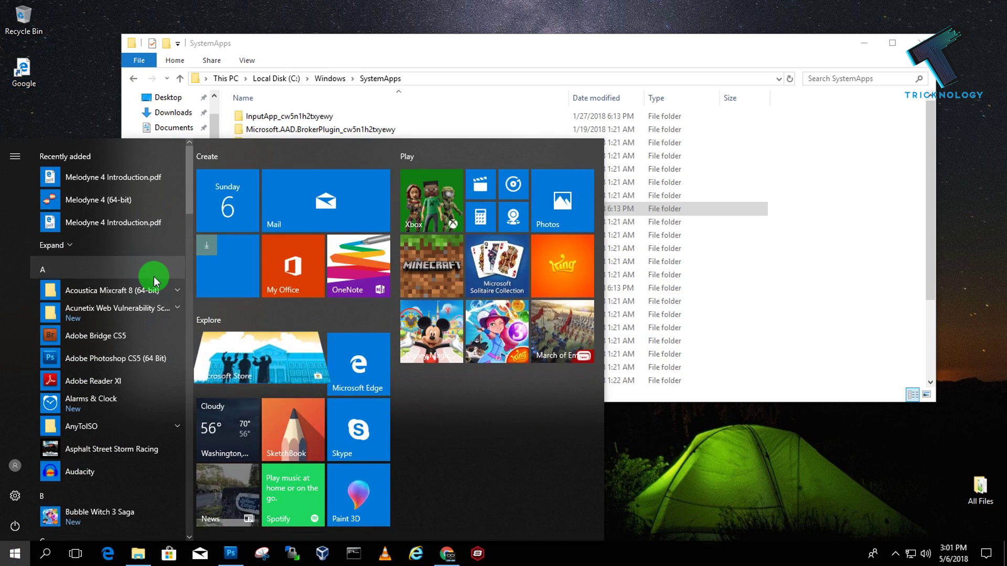
{"action": "type", "text": "deat"}
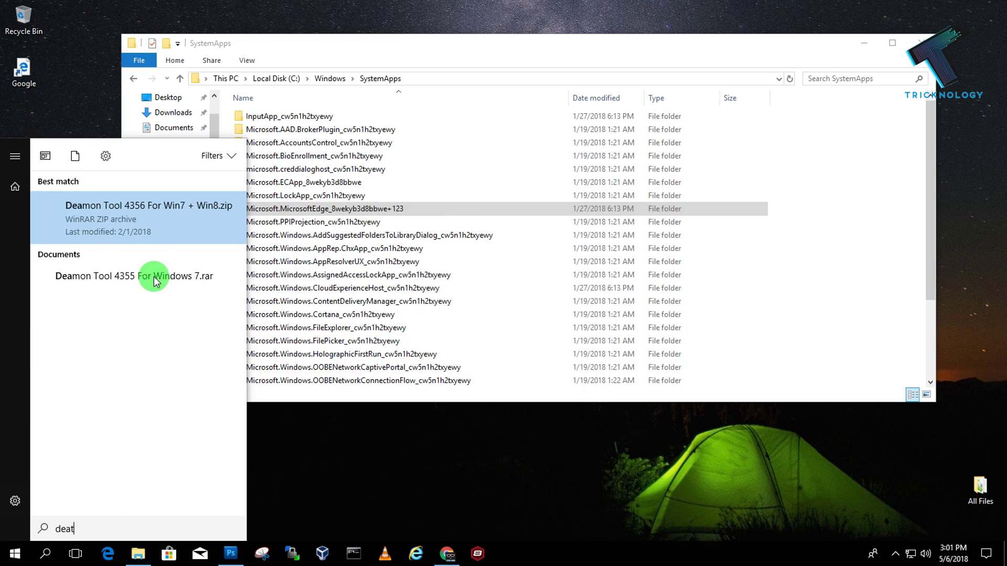
{"action": "key", "text": "BackSpace"}
{"action": "type", "text": "fa"}
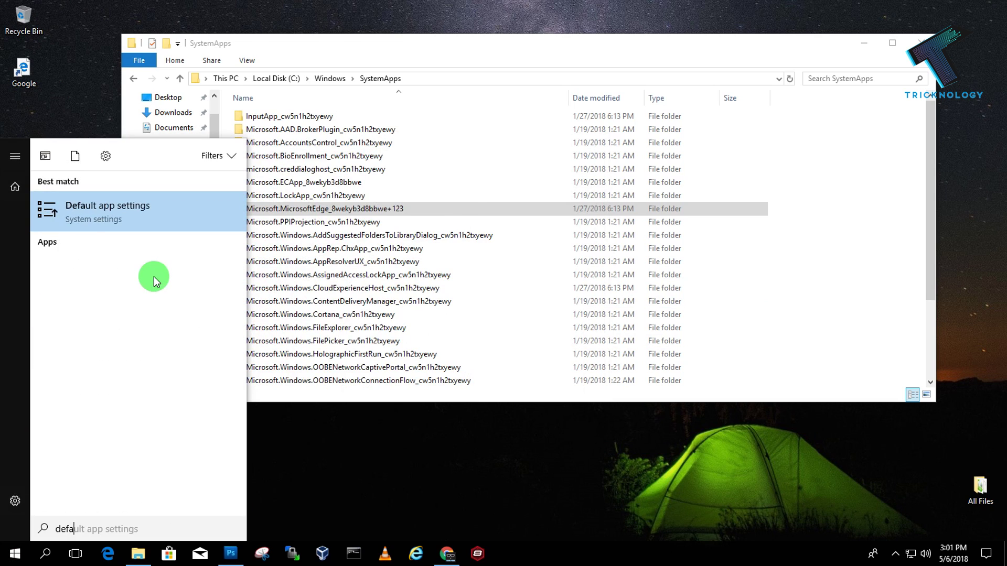
{"action": "type", "text": "ult"}
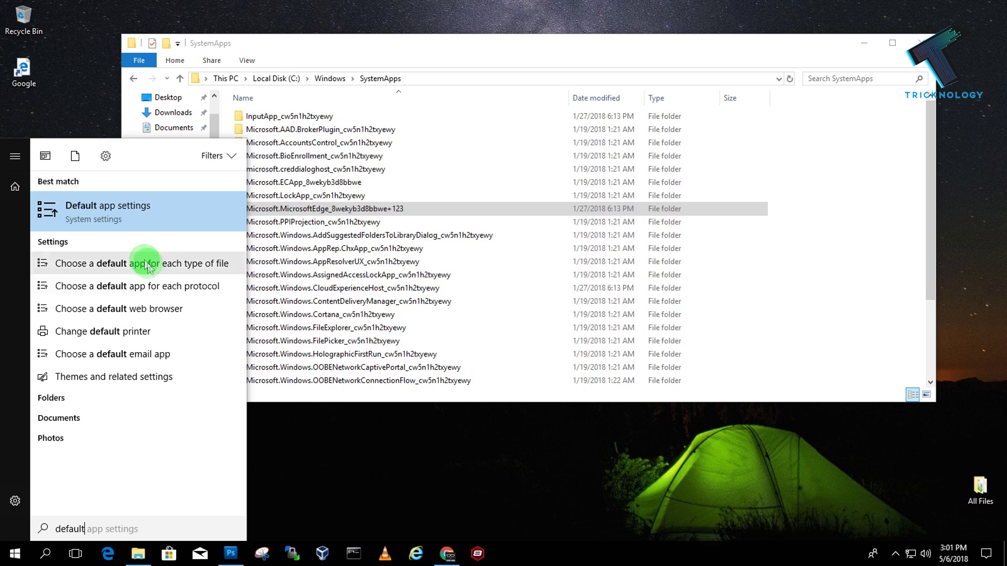
{"action": "left_click", "coordinate": [145, 209]}
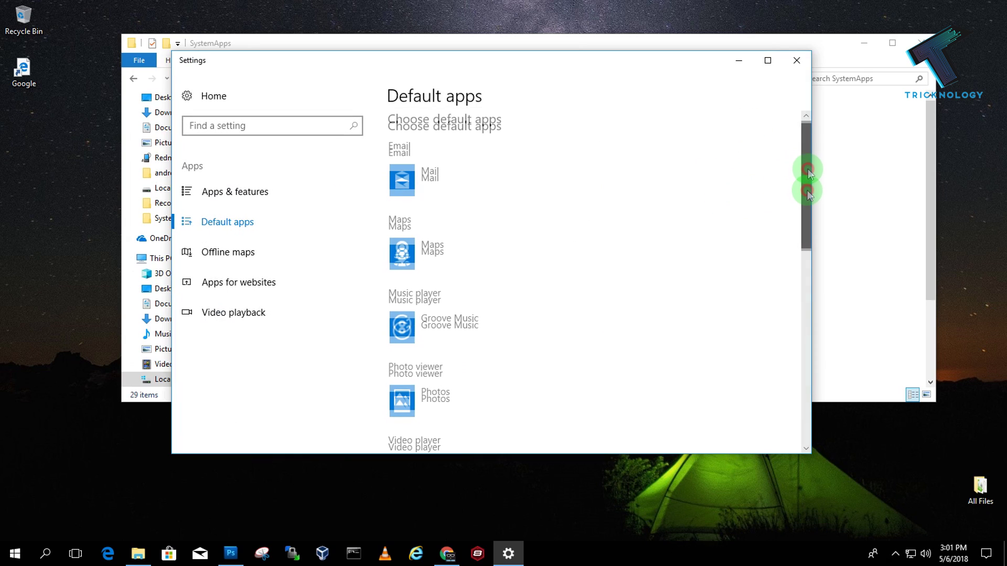
Step: Set Google Chrome as the default web browser, close Settings, and test the Google shortcut
{"action": "scroll", "coordinate": [802, 179], "scroll_direction": "down", "scroll_amount": 5}
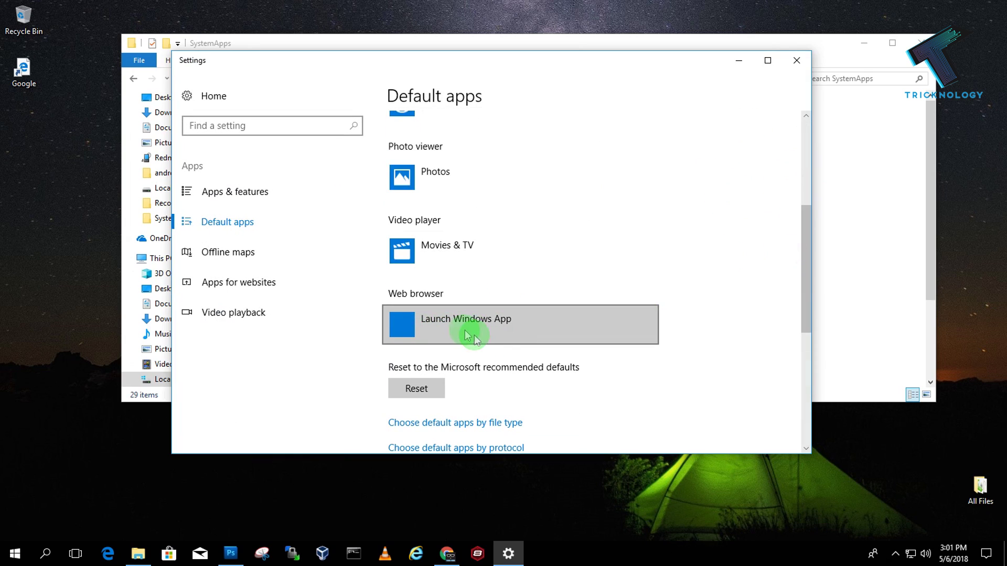
{"action": "left_click", "coordinate": [426, 318]}
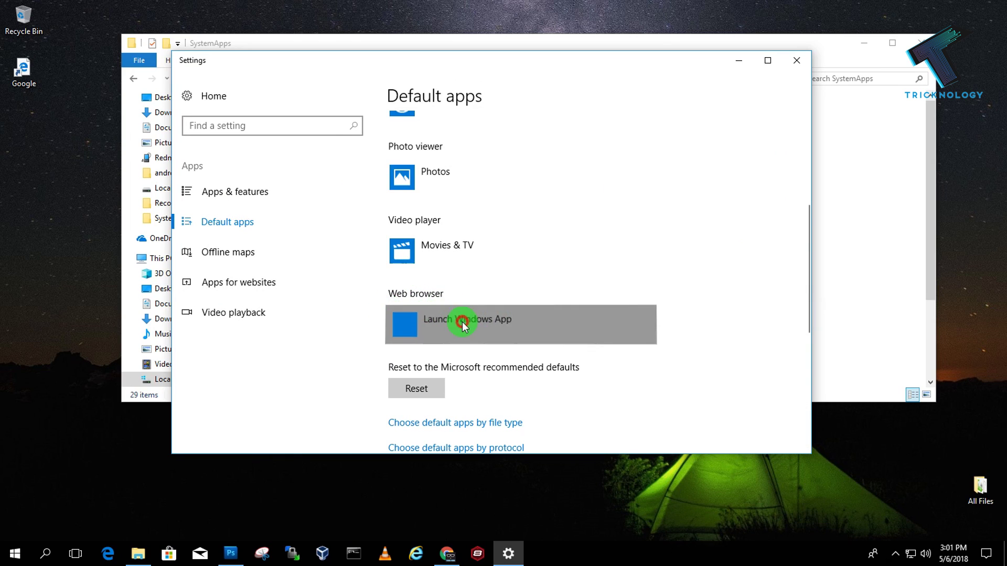
{"action": "left_click", "coordinate": [533, 199]}
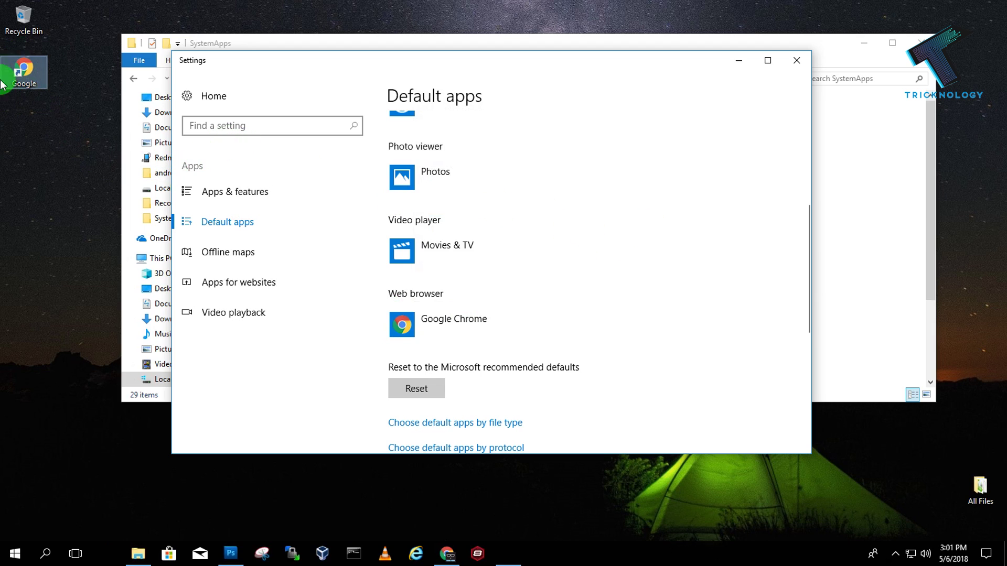
{"action": "left_click", "coordinate": [796, 60]}
{"action": "double_click", "coordinate": [23, 68]}
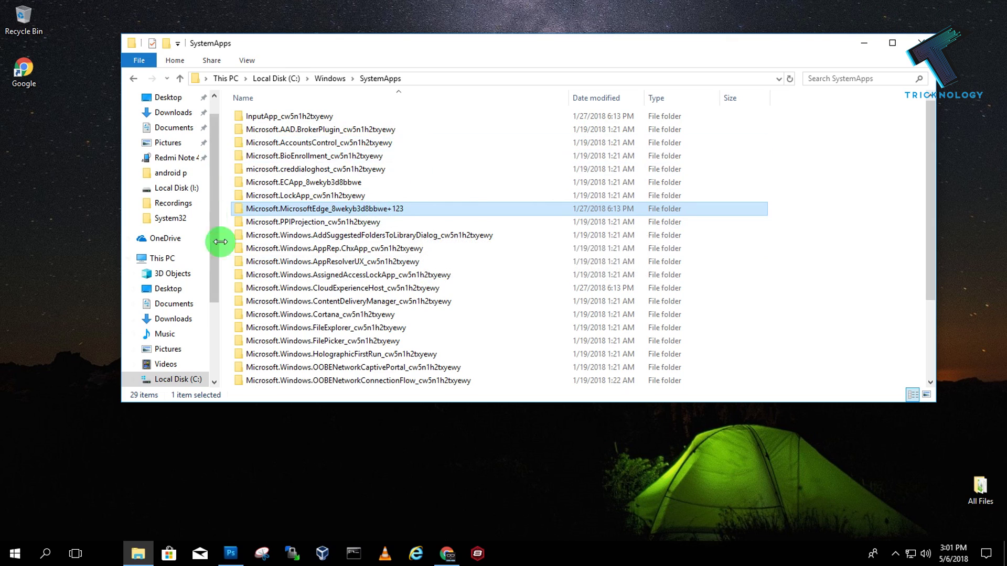
Step: Remove '+123' from the Edge folder name, approve the rename, and relaunch Edge
{"action": "left_click", "coordinate": [409, 216]}
{"action": "left_click_drag", "start_coordinate": [388, 208], "coordinate": [449, 207]}
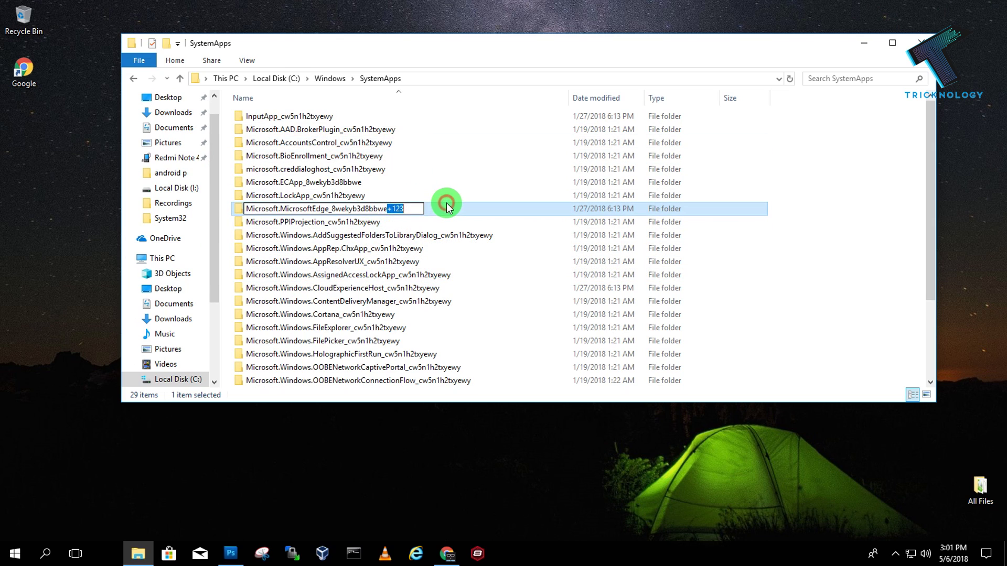
{"action": "key", "text": "BackSpace"}
{"action": "key", "text": "Return"}
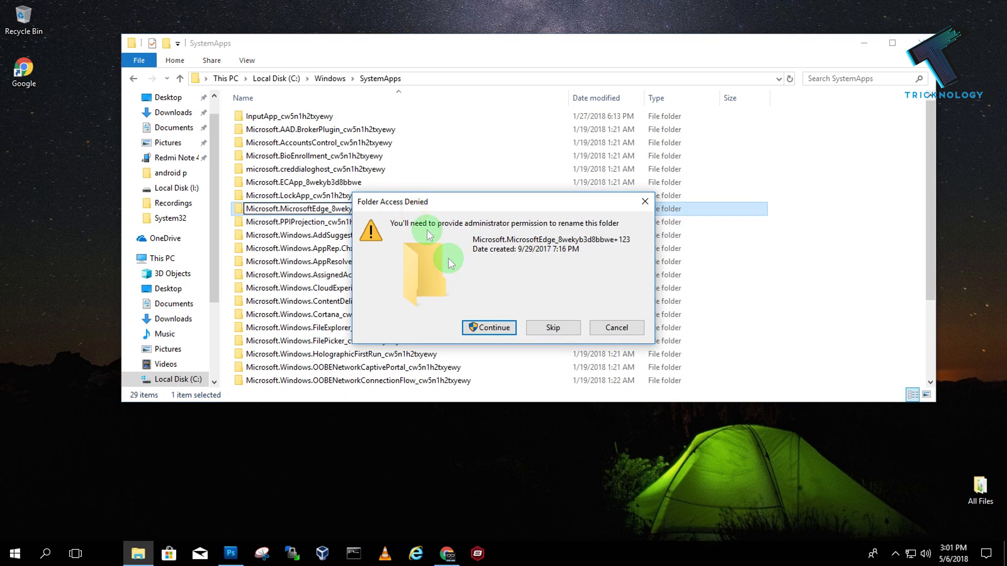
{"action": "left_click", "coordinate": [487, 334]}
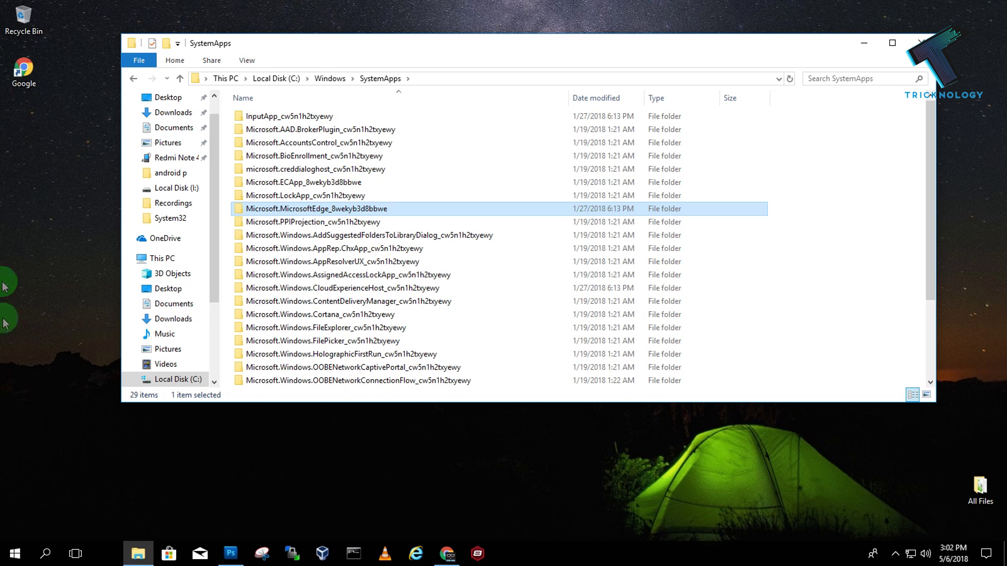
{"action": "left_click", "coordinate": [105, 557]}
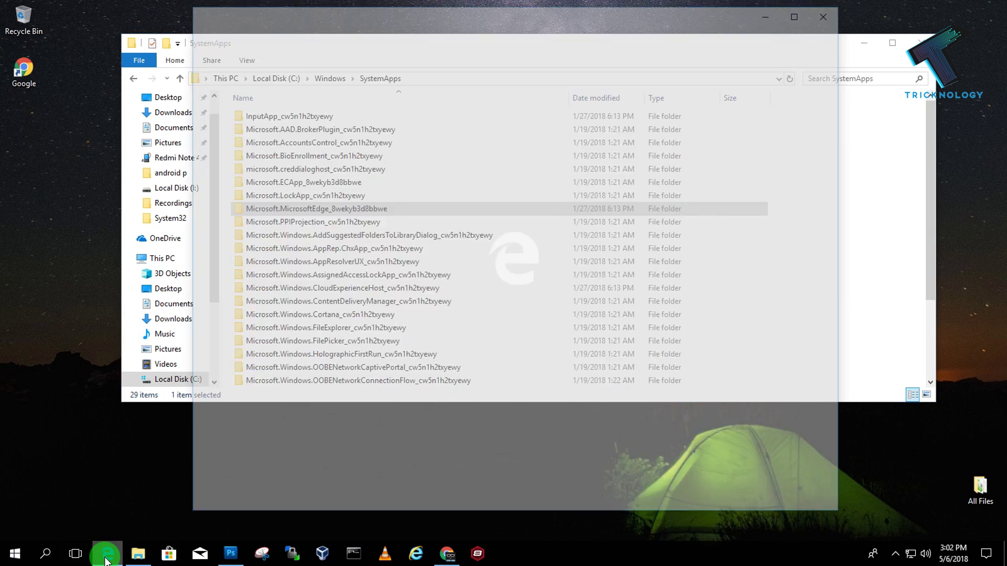